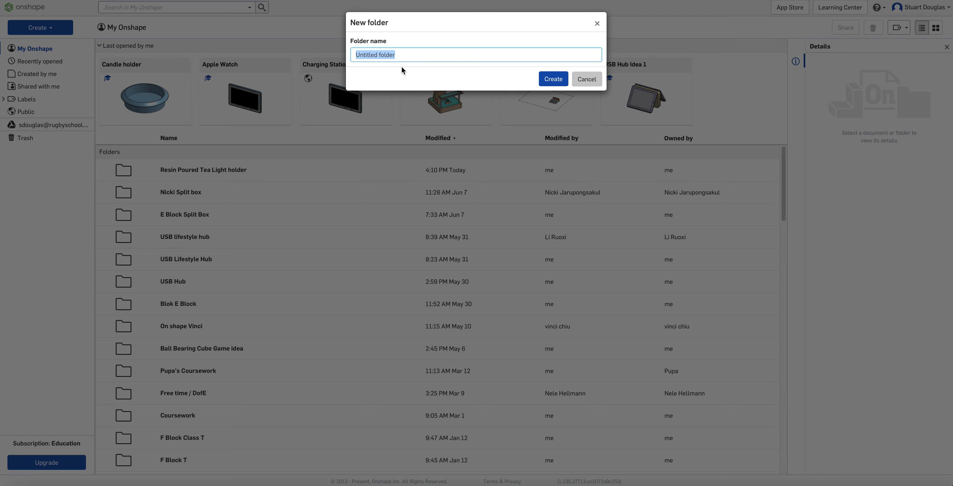
Step: Create a new folder named with the owner's title and surname followed by "Resin pour", and open it
{"action": "type", "text": "Mr Douglas Resin pour"}
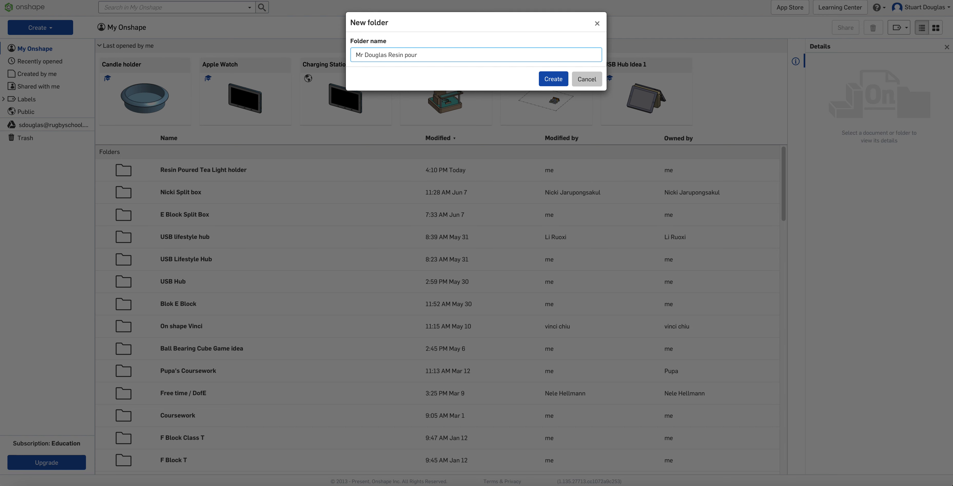
{"action": "left_click", "coordinate": [556, 80]}
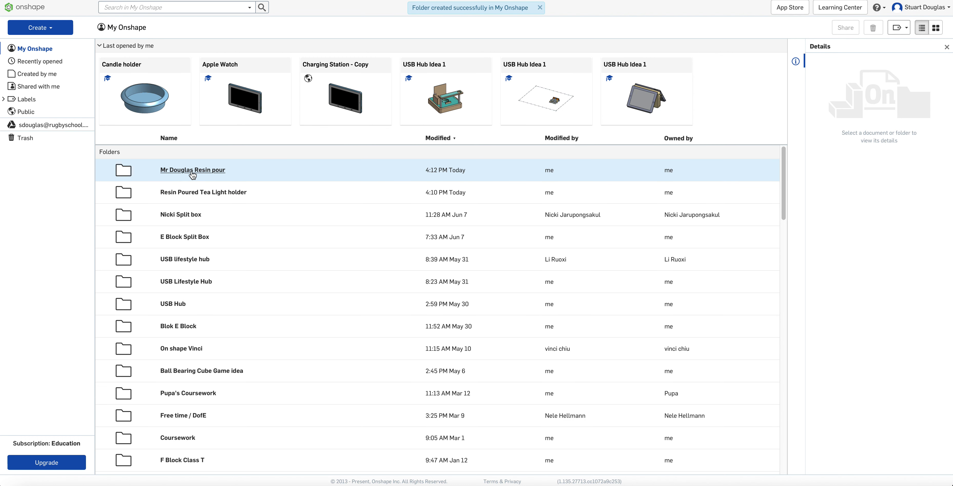
{"action": "left_click", "coordinate": [192, 170]}
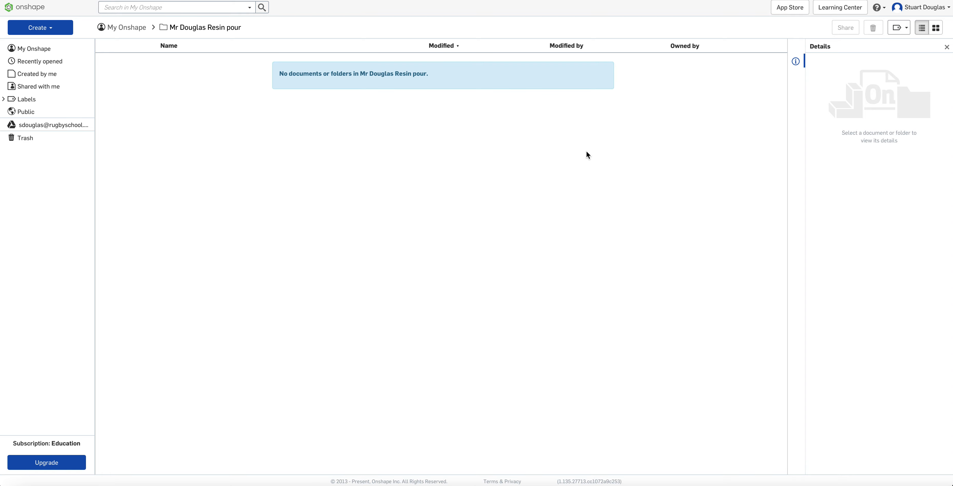
Step: Create a new document named "Resin poured tea light holder" in the open folder
{"action": "left_click", "coordinate": [54, 29]}
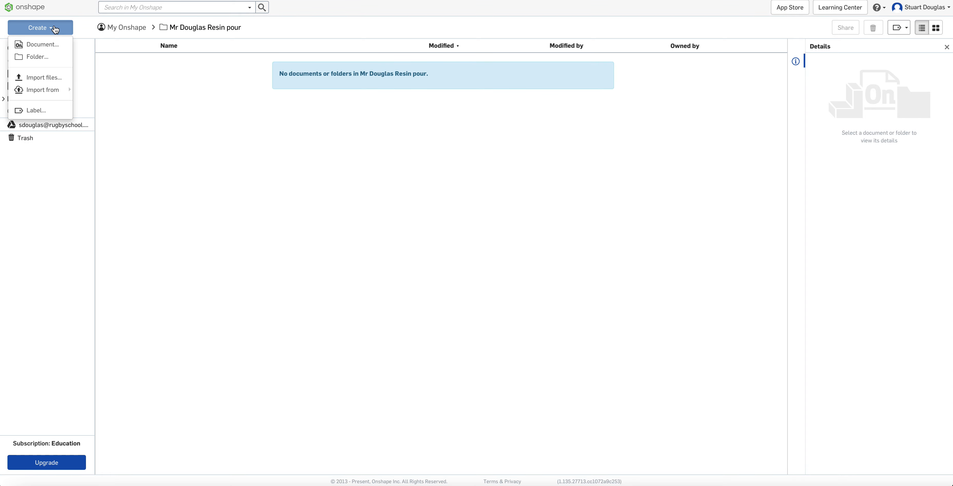
{"action": "left_click", "coordinate": [39, 44]}
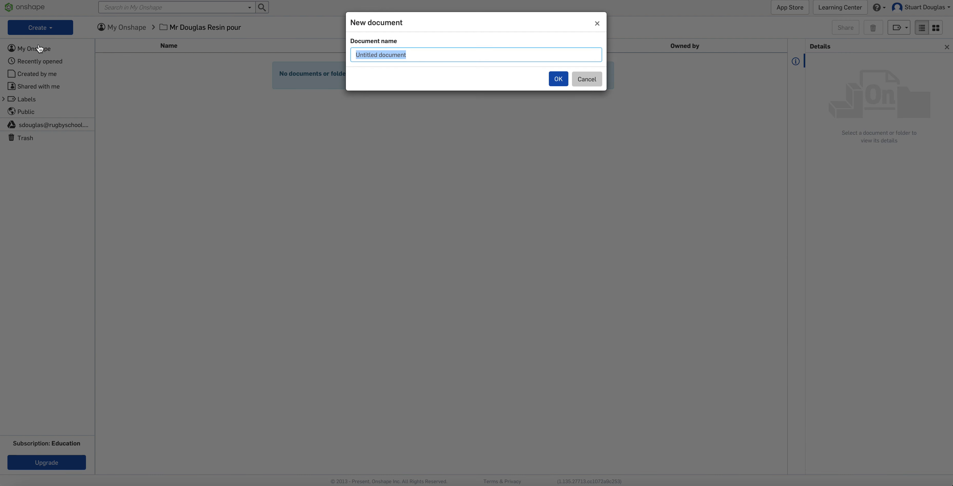
{"action": "type", "text": "Resin poured tea light holder"}
{"action": "left_click", "coordinate": [553, 78]}
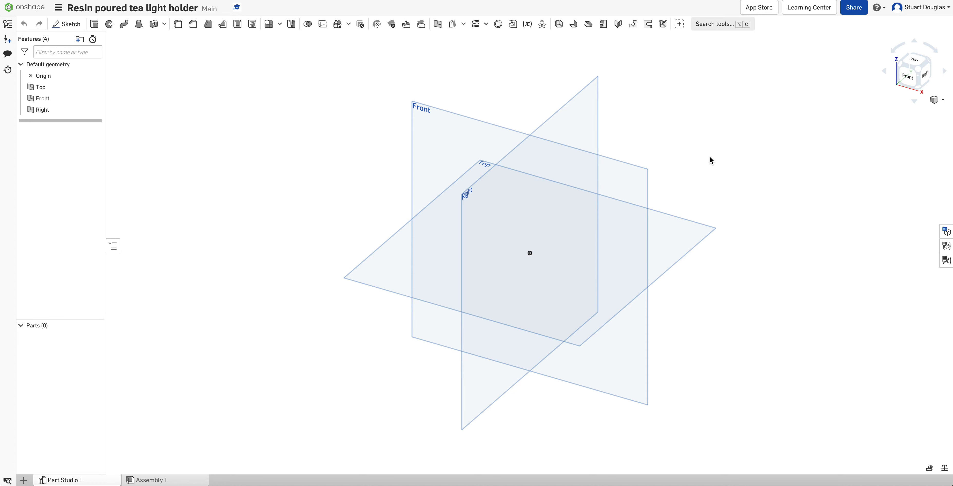
Step: Examine the default Front, Top and Right planes from several angles, including straight front and left views
{"action": "right_click_drag", "start_coordinate": [695, 157], "coordinate": [710, 185]}
{"action": "left_click_drag", "start_coordinate": [553, 193], "coordinate": [718, 205]}
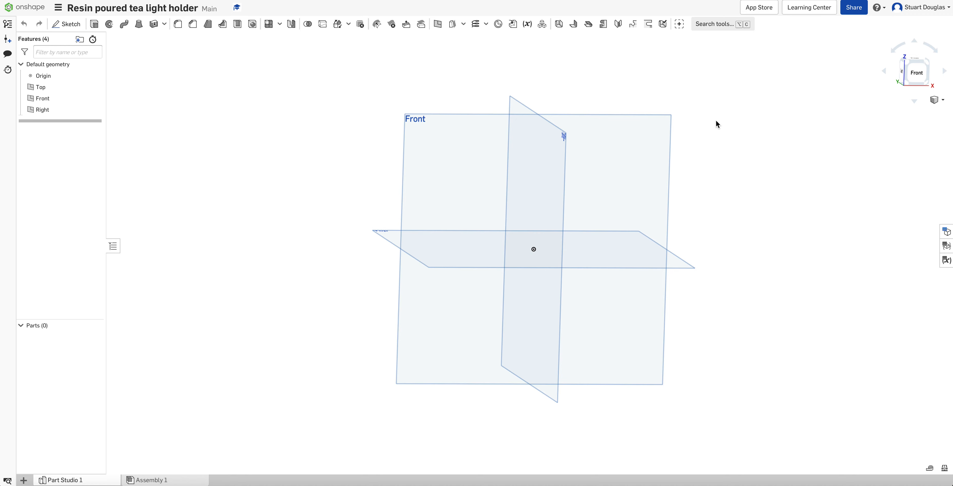
{"action": "left_click", "coordinate": [632, 116]}
{"action": "middle_click_drag", "start_coordinate": [453, 92], "coordinate": [425, 84]}
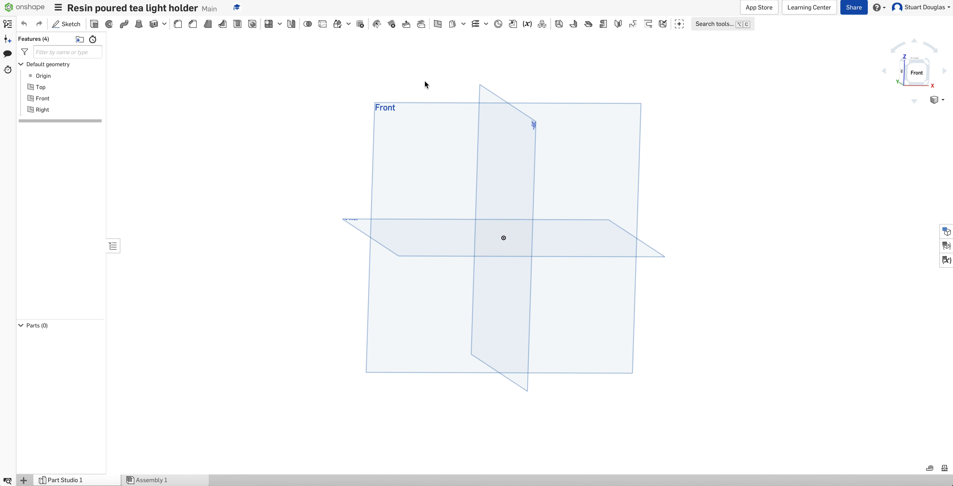
{"action": "scroll", "coordinate": [472, 255], "scroll_direction": "up", "scroll_amount": 5}
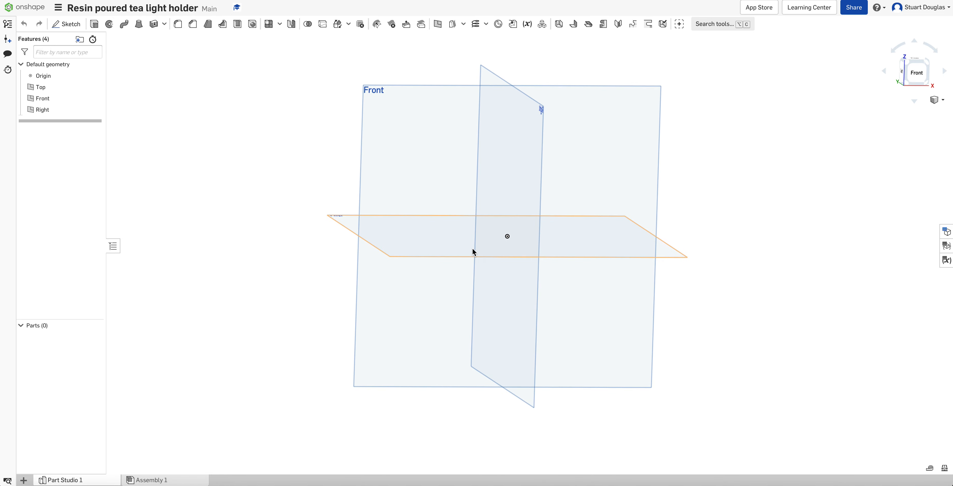
{"action": "scroll", "coordinate": [472, 249], "scroll_direction": "down", "scroll_amount": 6}
{"action": "scroll", "coordinate": [469, 250], "scroll_direction": "up", "scroll_amount": 4}
{"action": "scroll", "coordinate": [469, 249], "scroll_direction": "up", "scroll_amount": 2}
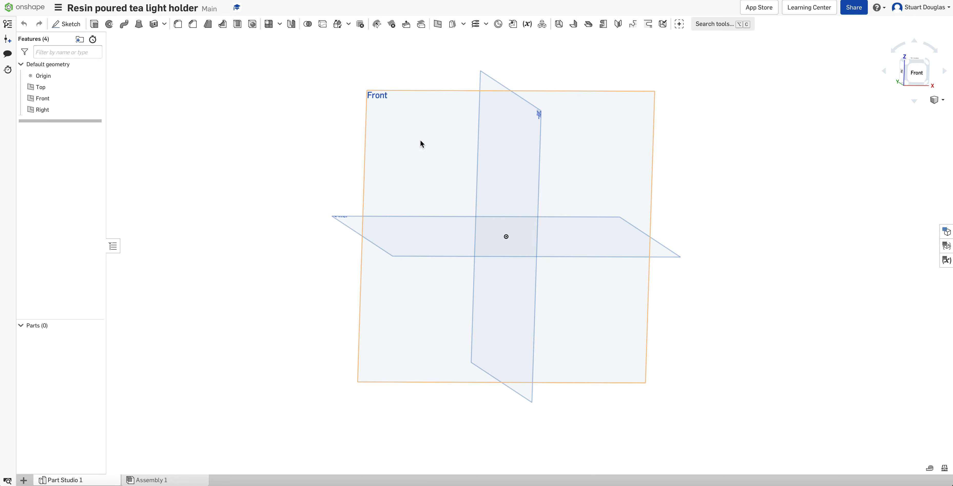
{"action": "mouse_move", "coordinate": [417, 189]}
{"action": "right_mouse_down"}
{"action": "mouse_move", "coordinate": [459, 190]}
{"action": "mouse_move", "coordinate": [401, 192]}
{"action": "mouse_move", "coordinate": [424, 202]}
{"action": "right_mouse_up"}
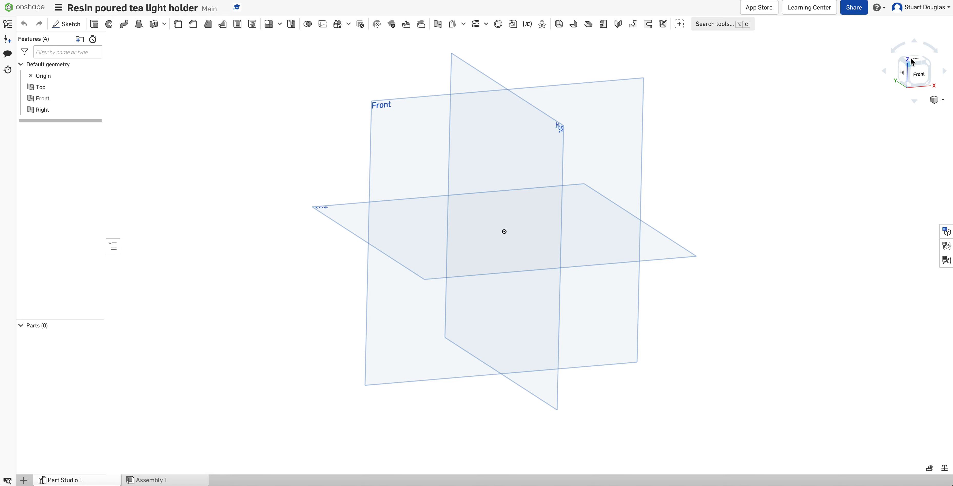
{"action": "left_click", "coordinate": [909, 68]}
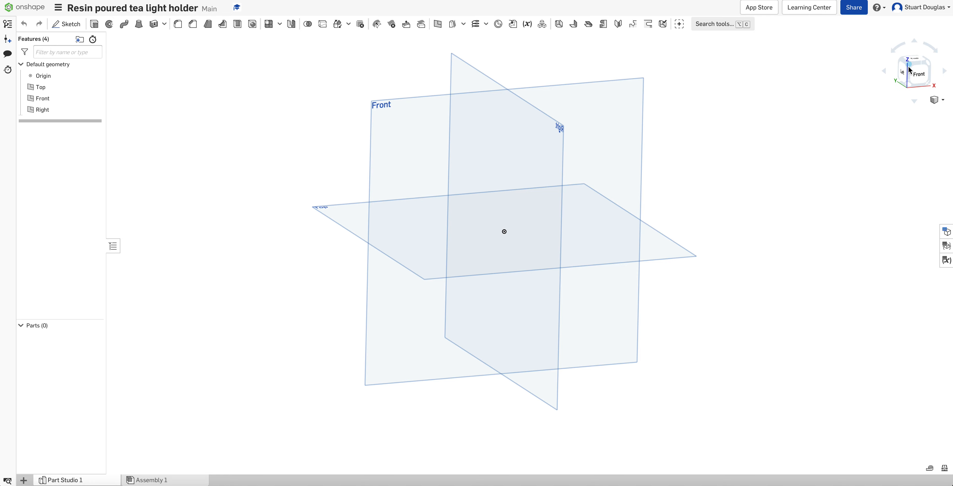
{"action": "left_click", "coordinate": [922, 77]}
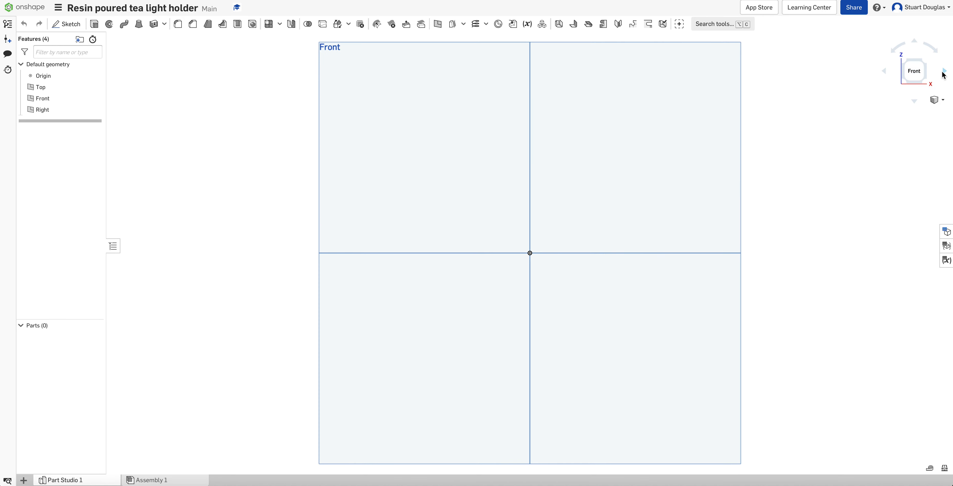
{"action": "left_click", "coordinate": [943, 72]}
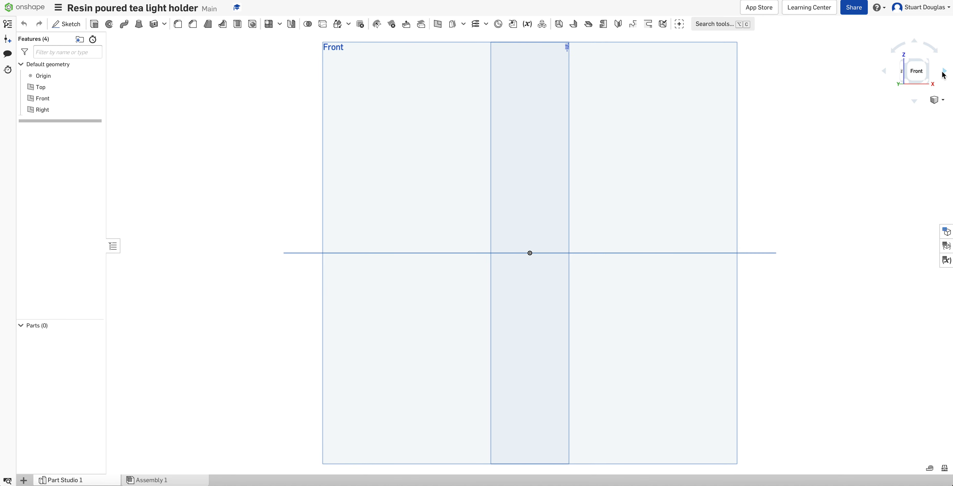
{"action": "left_click", "coordinate": [901, 74]}
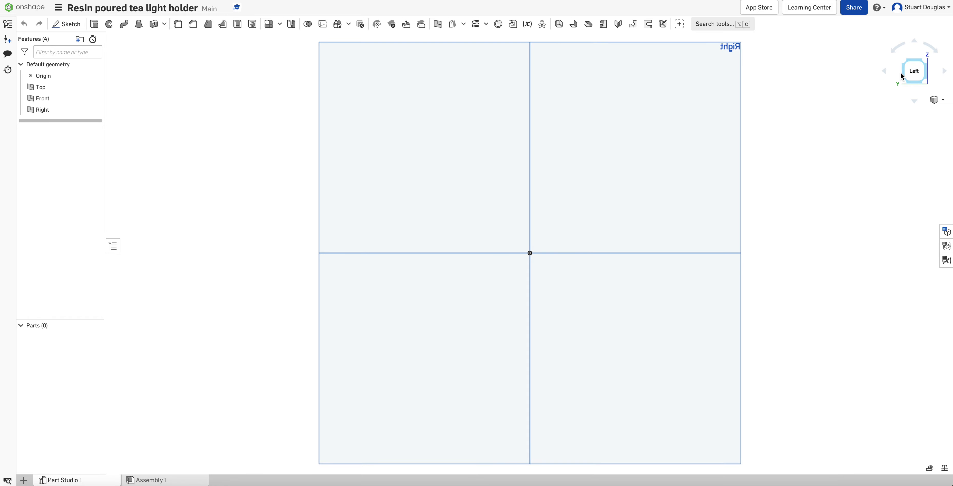
{"action": "right_click_drag", "start_coordinate": [806, 206], "coordinate": [693, 204]}
{"action": "scroll", "coordinate": [690, 201], "scroll_direction": "up", "scroll_amount": 5}
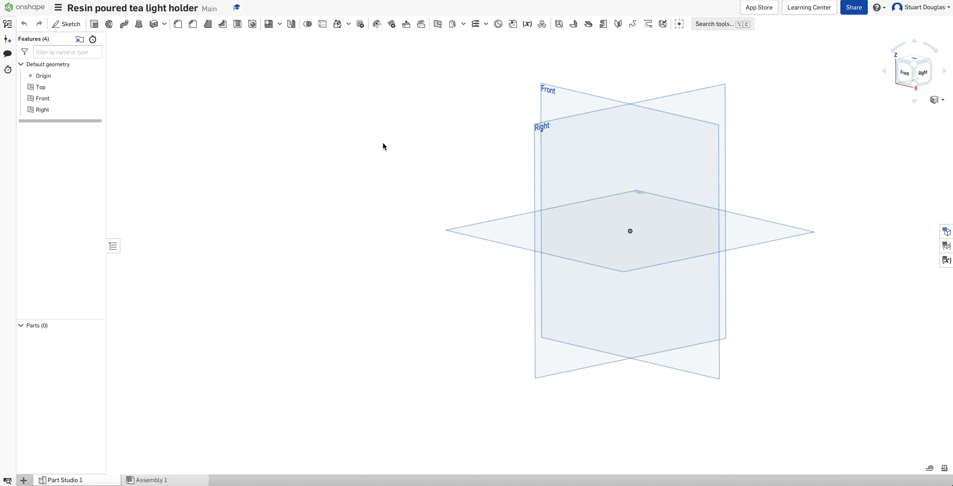
Step: Start a sketch on the Top plane and draw a corner rectangle about 146 by 34 mm around the origin
{"action": "left_click", "coordinate": [70, 25]}
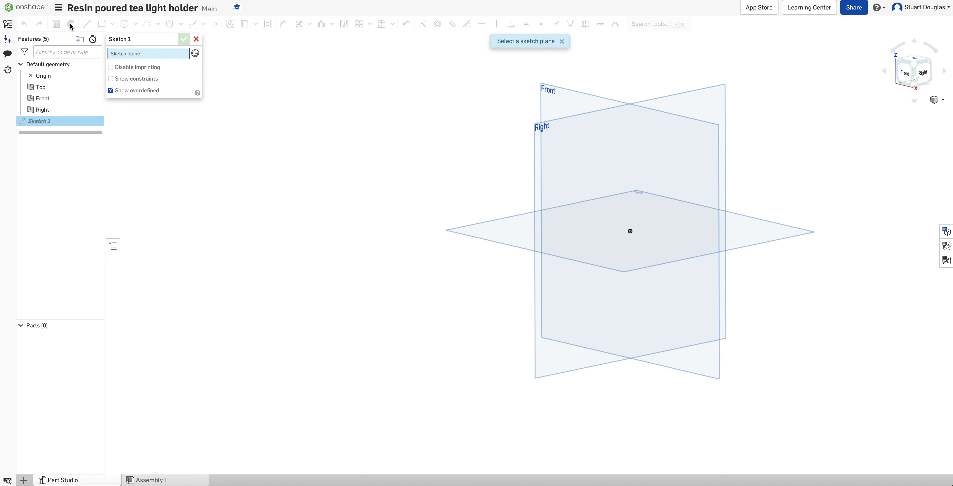
{"action": "left_click", "coordinate": [481, 239]}
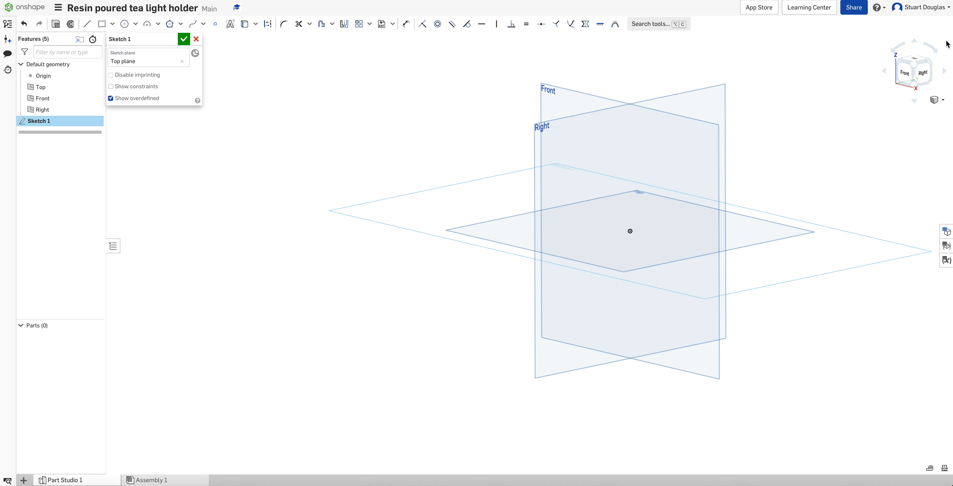
{"action": "key", "text": "shift+7"}
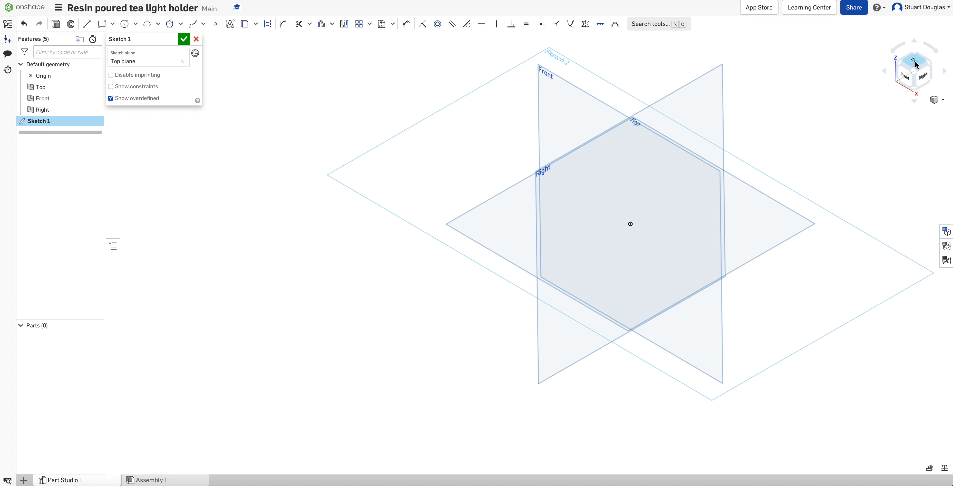
{"action": "key", "text": "t"}
{"action": "key", "text": "Escape"}
{"action": "left_click", "coordinate": [913, 61]}
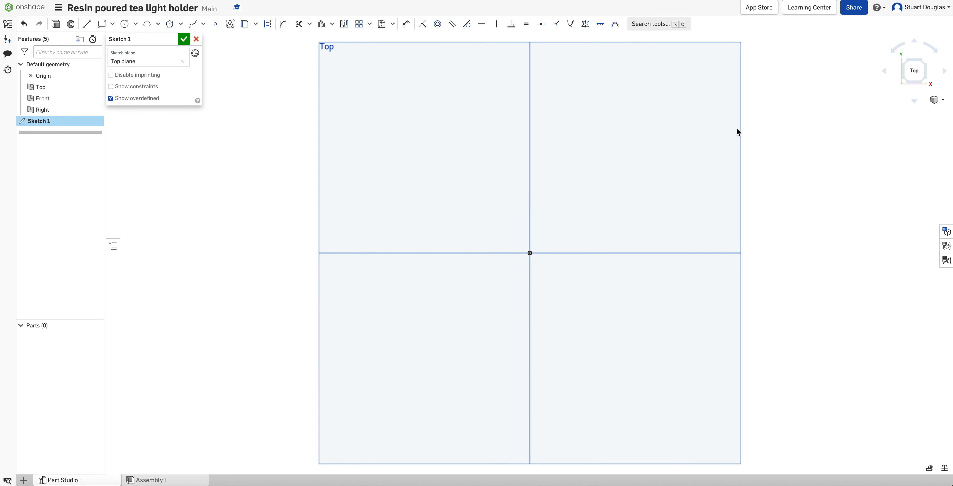
{"action": "left_click", "coordinate": [102, 26]}
{"action": "left_click", "coordinate": [354, 202]}
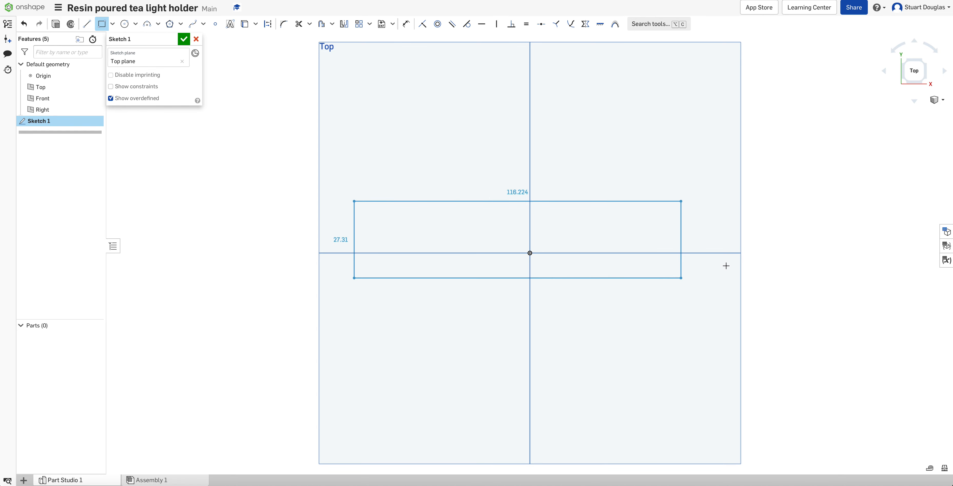
{"action": "left_click", "coordinate": [764, 296]}
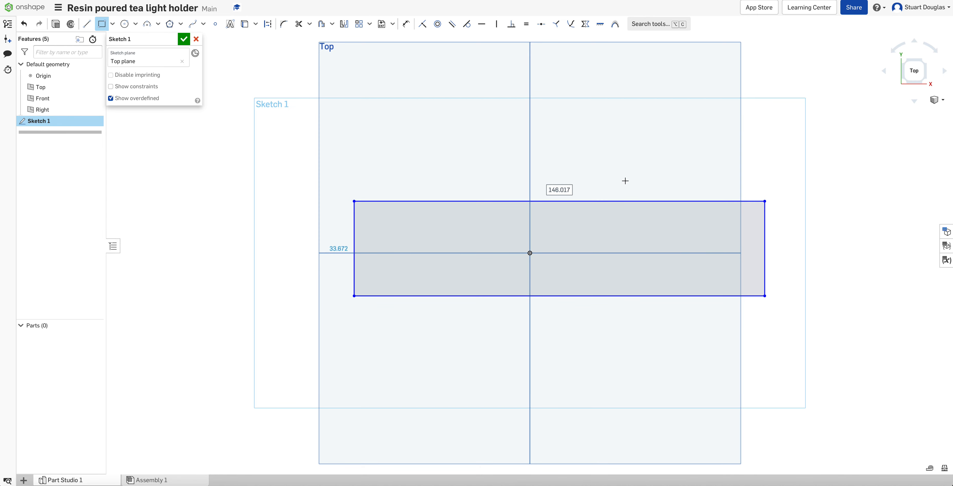
Step: Dimension the rectangle to 290 mm long and 55 mm wide
{"action": "key", "text": "d"}
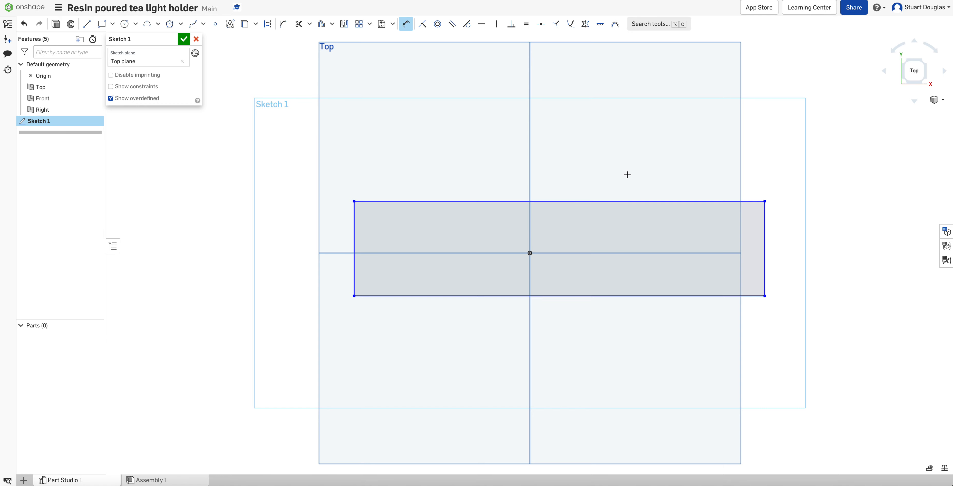
{"action": "left_click", "coordinate": [557, 201]}
{"action": "left_click", "coordinate": [578, 149]}
{"action": "type", "text": "29"}
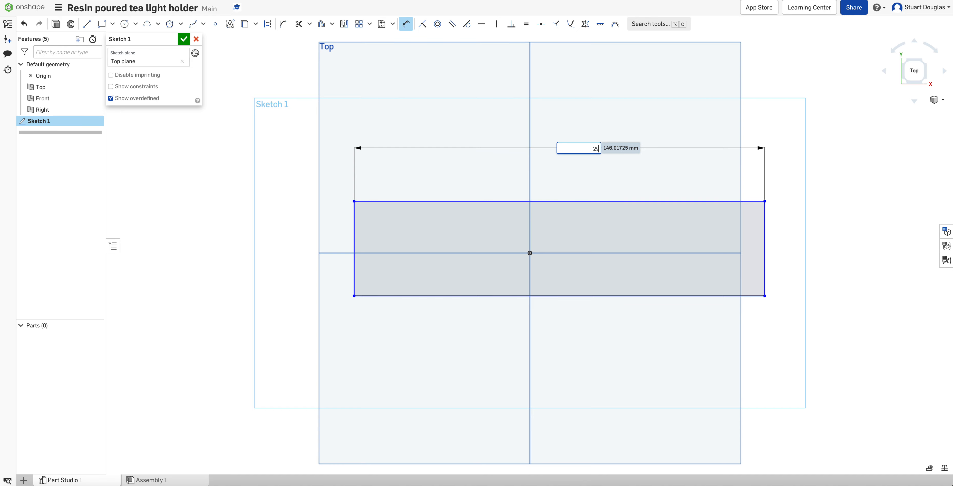
{"action": "type", "text": "0"}
{"action": "key", "text": "Escape"}
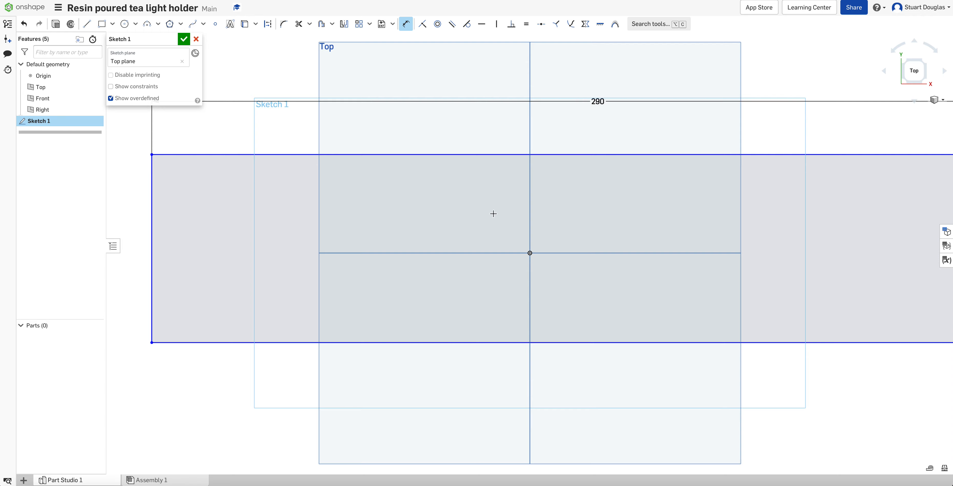
{"action": "scroll", "coordinate": [493, 214], "scroll_direction": "down", "scroll_amount": 3}
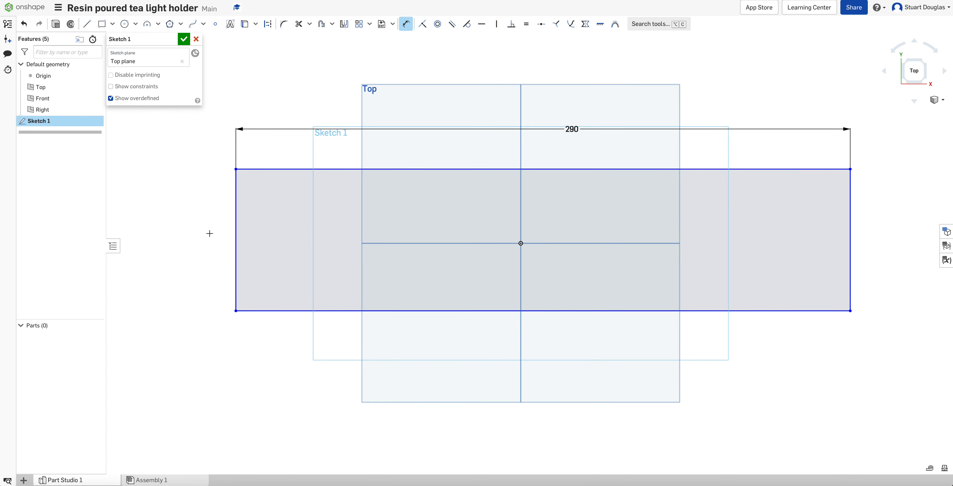
{"action": "left_click", "coordinate": [235, 234]}
{"action": "left_click", "coordinate": [183, 227]}
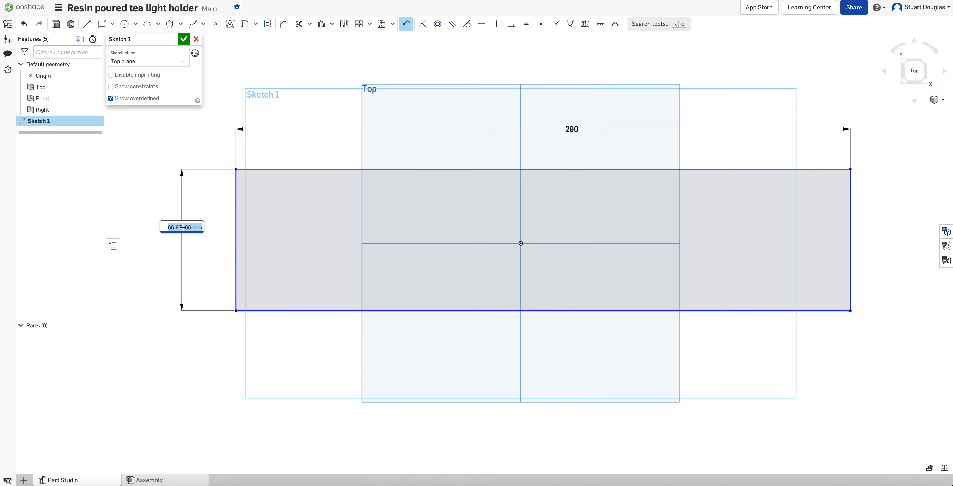
{"action": "type", "text": "55"}
{"action": "key", "text": "Return"}
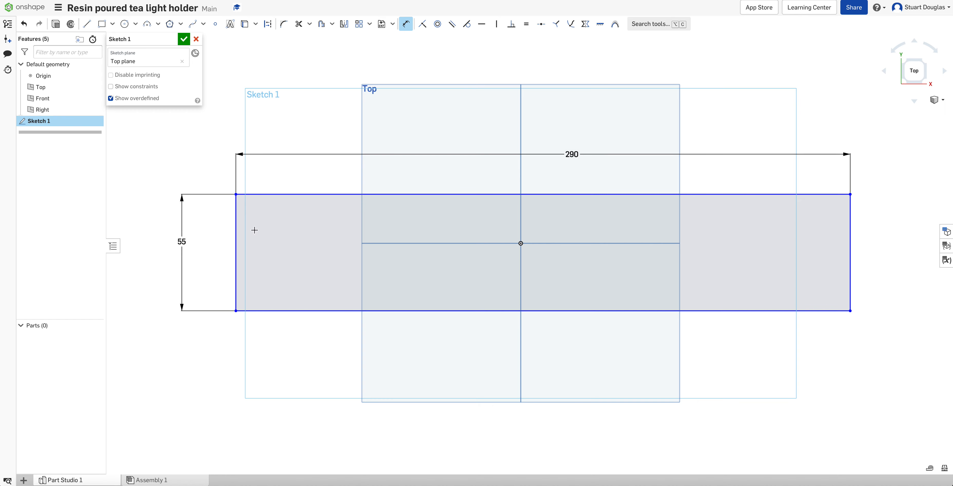
Step: Centre the rectangle by dimensioning its left edge 145 mm and its top edge 27.5 mm from the origin, and finish the sketch
{"action": "left_click", "coordinate": [236, 237]}
{"action": "left_click", "coordinate": [521, 240]}
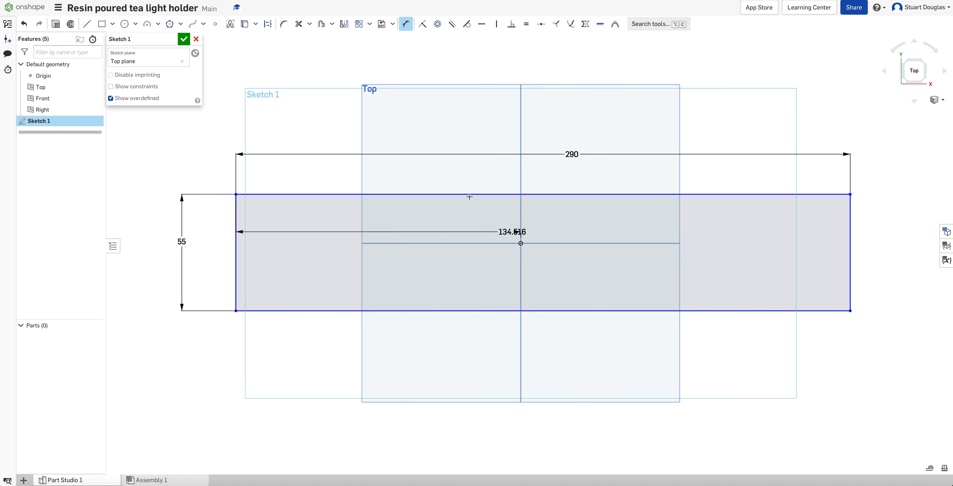
{"action": "left_click", "coordinate": [340, 130]}
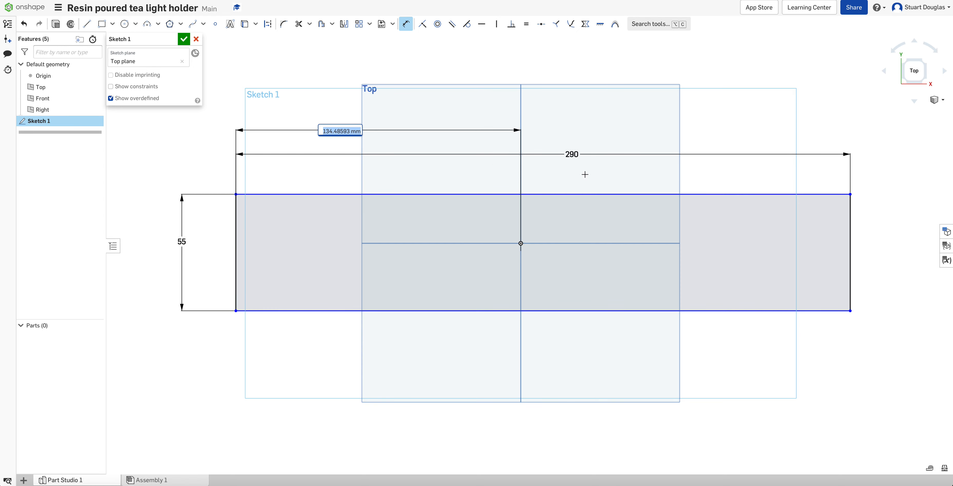
{"action": "type", "text": "145"}
{"action": "key", "text": "Return"}
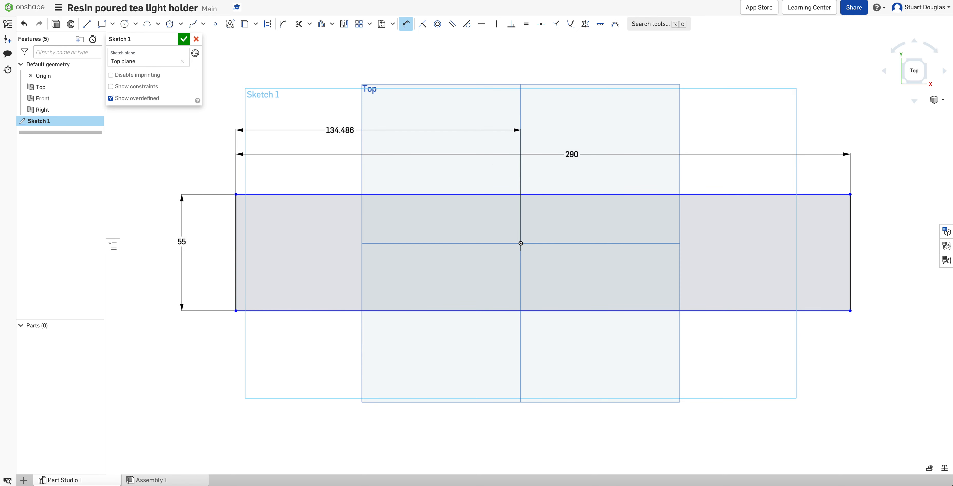
{"action": "left_click", "coordinate": [306, 194]}
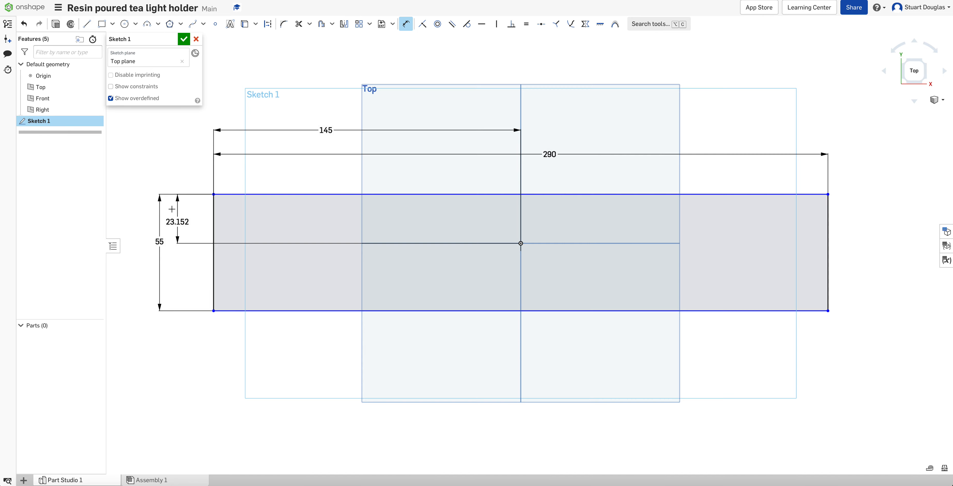
{"action": "left_click", "coordinate": [138, 180]}
{"action": "type", "text": "27.5"}
{"action": "key", "text": "Return"}
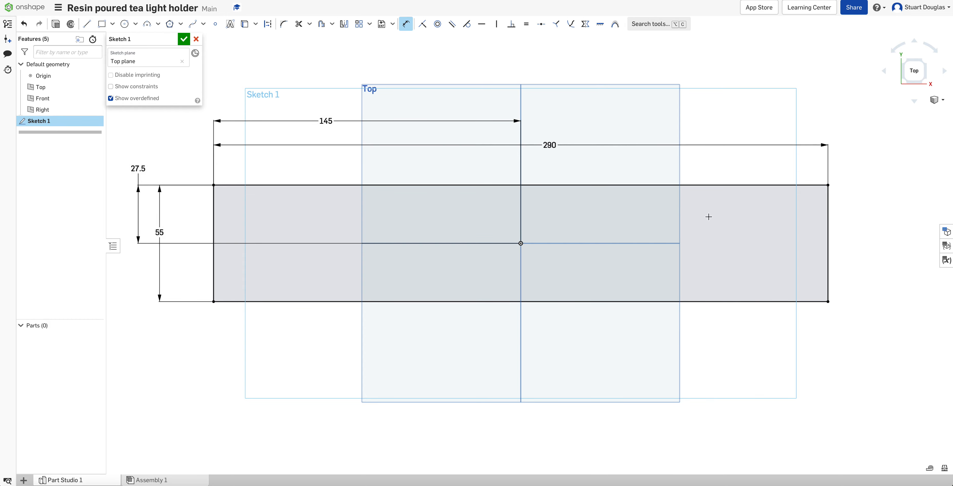
{"action": "mouse_move", "coordinate": [736, 354]}
{"action": "right_mouse_down"}
{"action": "mouse_move", "coordinate": [739, 300]}
{"action": "mouse_move", "coordinate": [777, 302]}
{"action": "mouse_move", "coordinate": [761, 310]}
{"action": "mouse_move", "coordinate": [746, 283]}
{"action": "mouse_move", "coordinate": [681, 319]}
{"action": "mouse_move", "coordinate": [631, 330]}
{"action": "mouse_move", "coordinate": [605, 319]}
{"action": "mouse_move", "coordinate": [669, 276]}
{"action": "mouse_move", "coordinate": [676, 285]}
{"action": "right_mouse_up"}
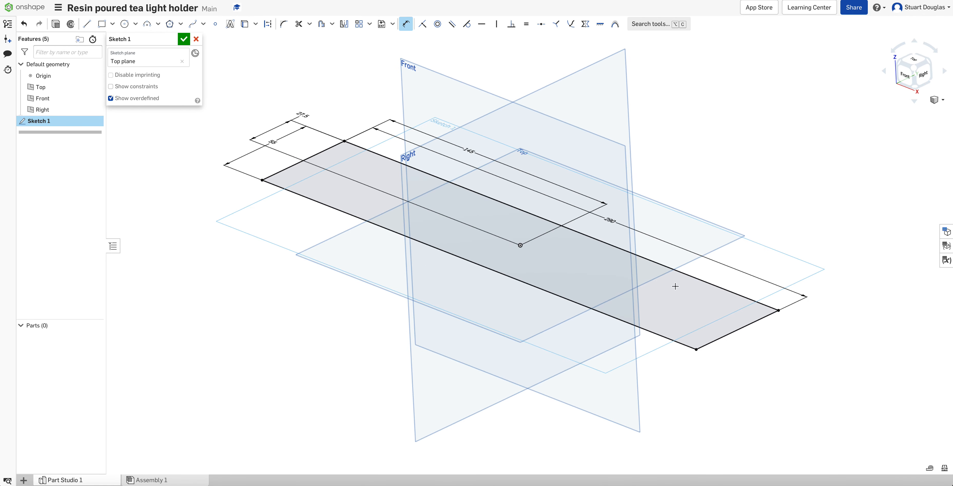
{"action": "left_click", "coordinate": [184, 40]}
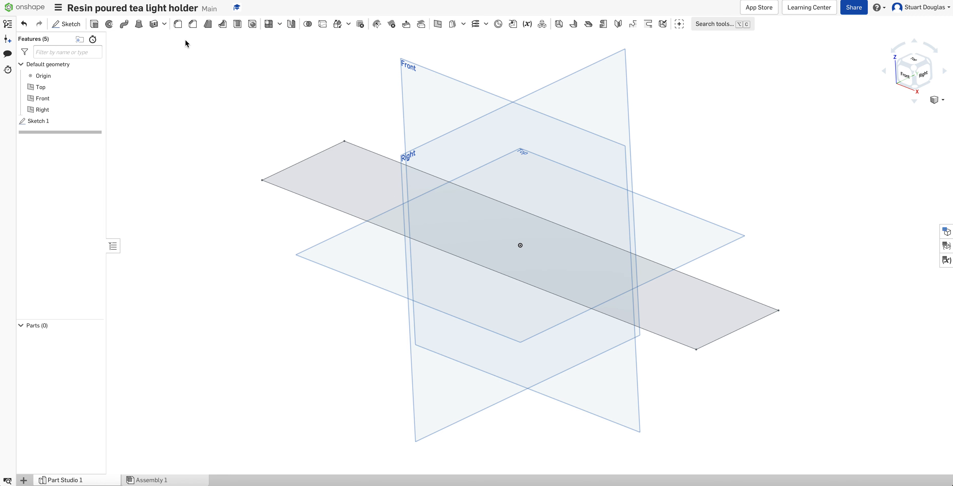
Step: Extrude the rectangular sketch region upward as a new solid with a blind depth of 35 mm
{"action": "left_click", "coordinate": [94, 25]}
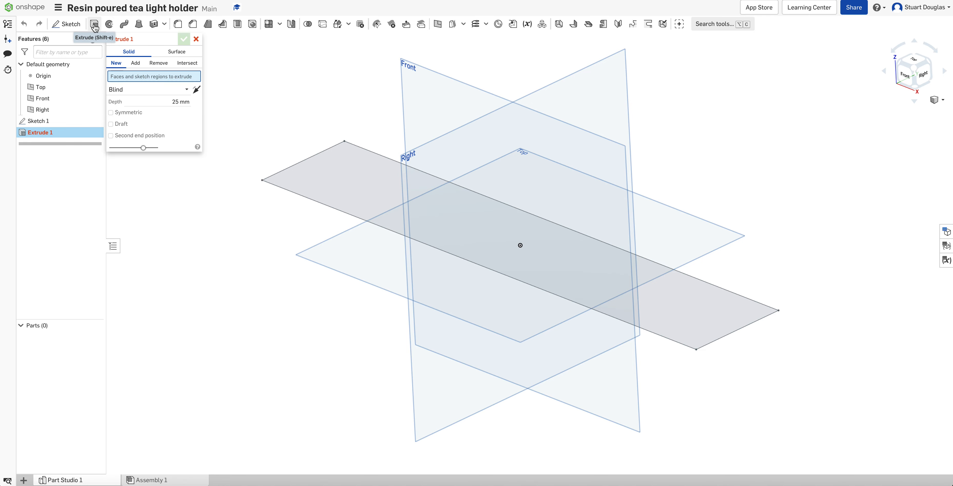
{"action": "left_click", "coordinate": [363, 175]}
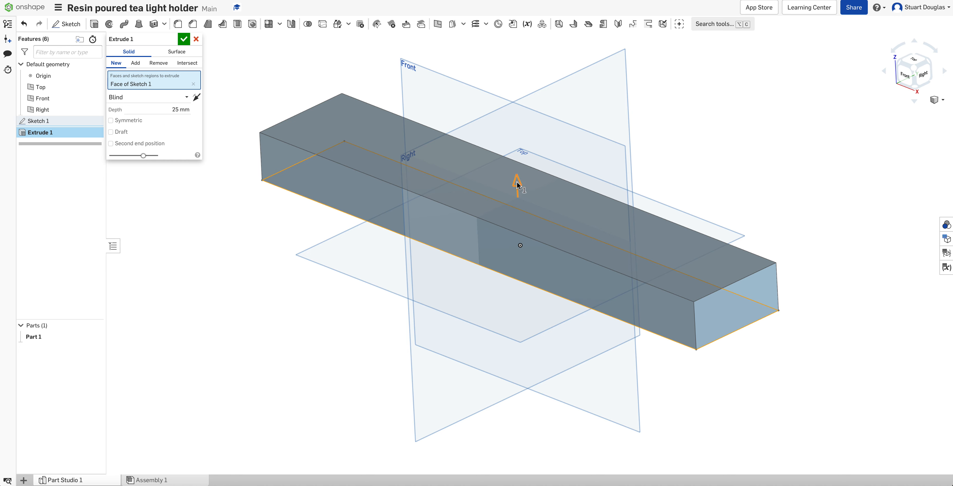
{"action": "mouse_move", "coordinate": [516, 168]}
{"action": "left_mouse_down"}
{"action": "mouse_move", "coordinate": [514, 104]}
{"action": "mouse_move", "coordinate": [514, 182]}
{"action": "left_mouse_up"}
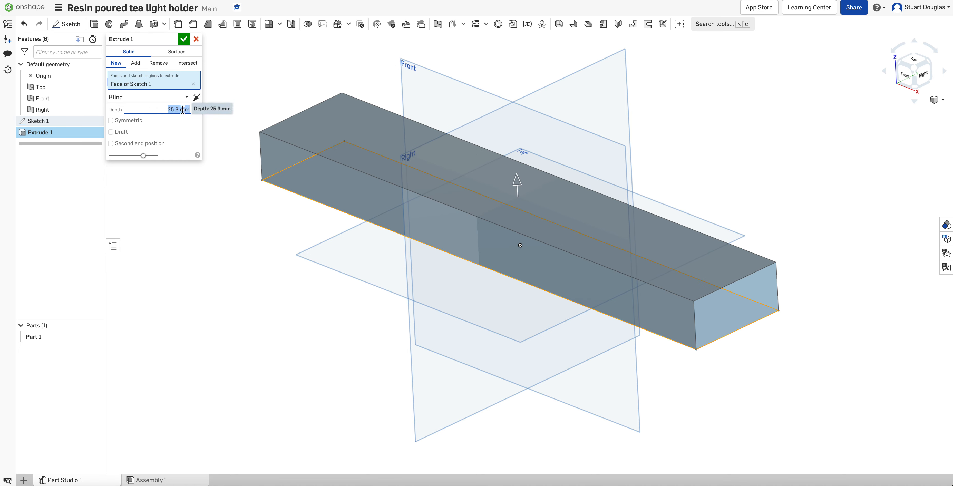
{"action": "type", "text": "35"}
{"action": "key", "text": "Return"}
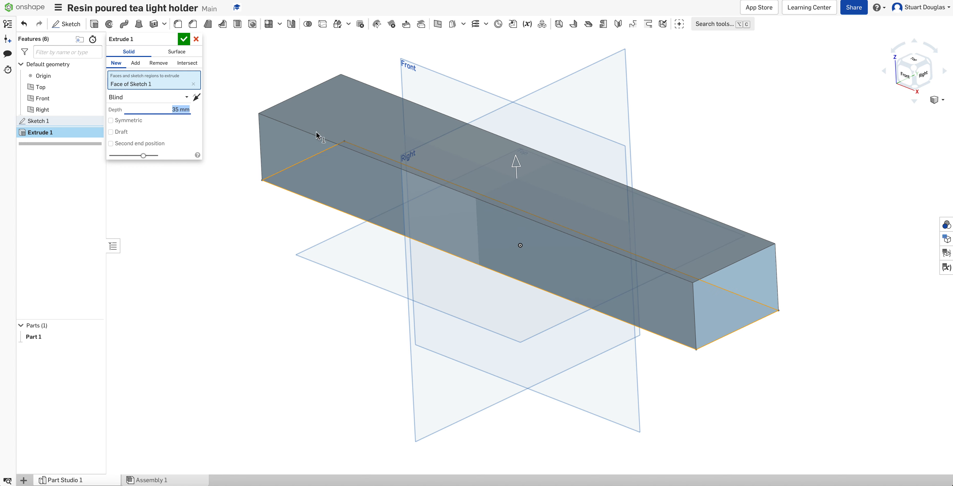
{"action": "left_click", "coordinate": [185, 39]}
{"action": "right_click_drag", "start_coordinate": [332, 314], "coordinate": [407, 301]}
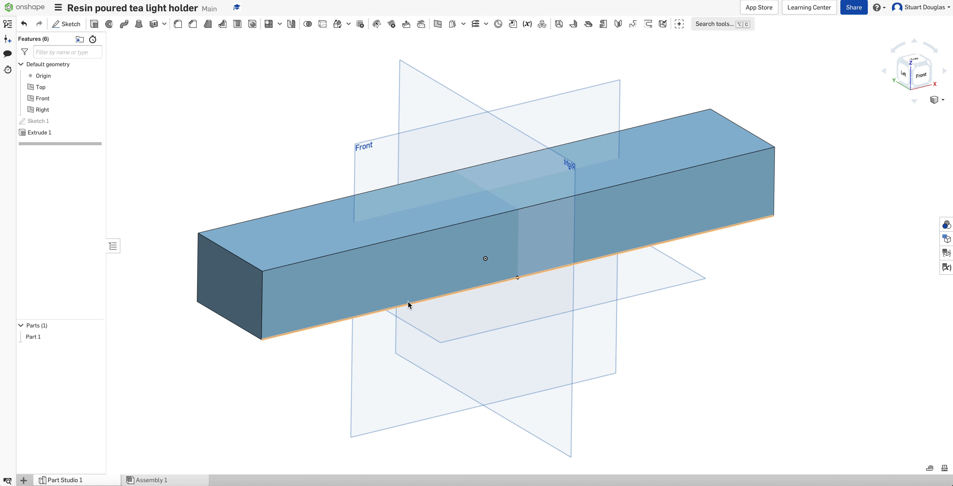